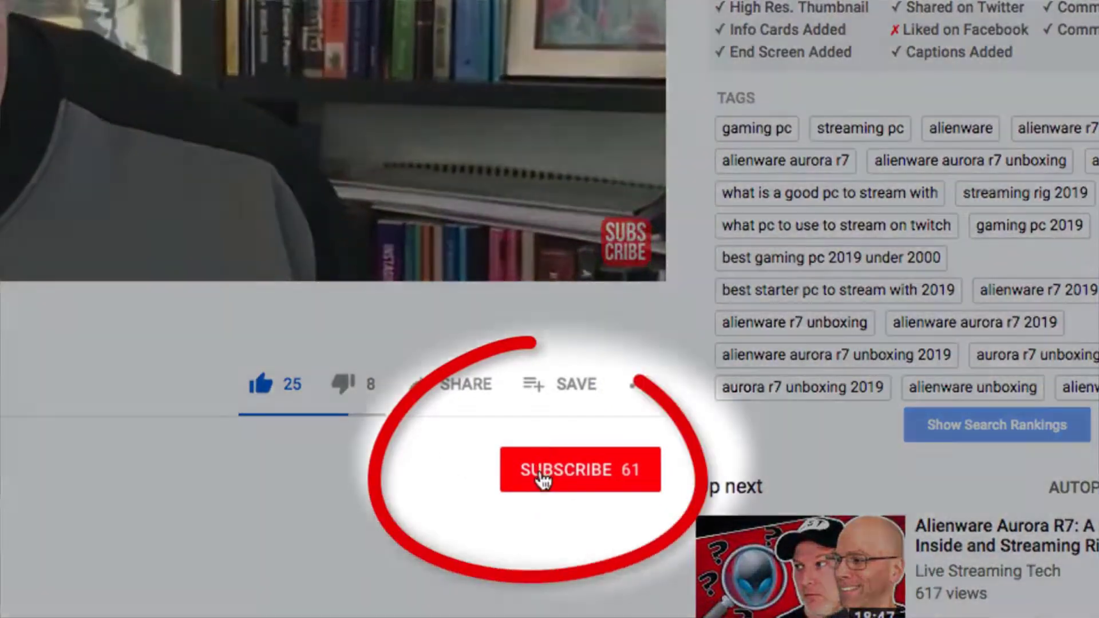
# - Subscribe to the YouTube video's channel, bringing it to 62 subscribers
pyautogui.click(541, 481)
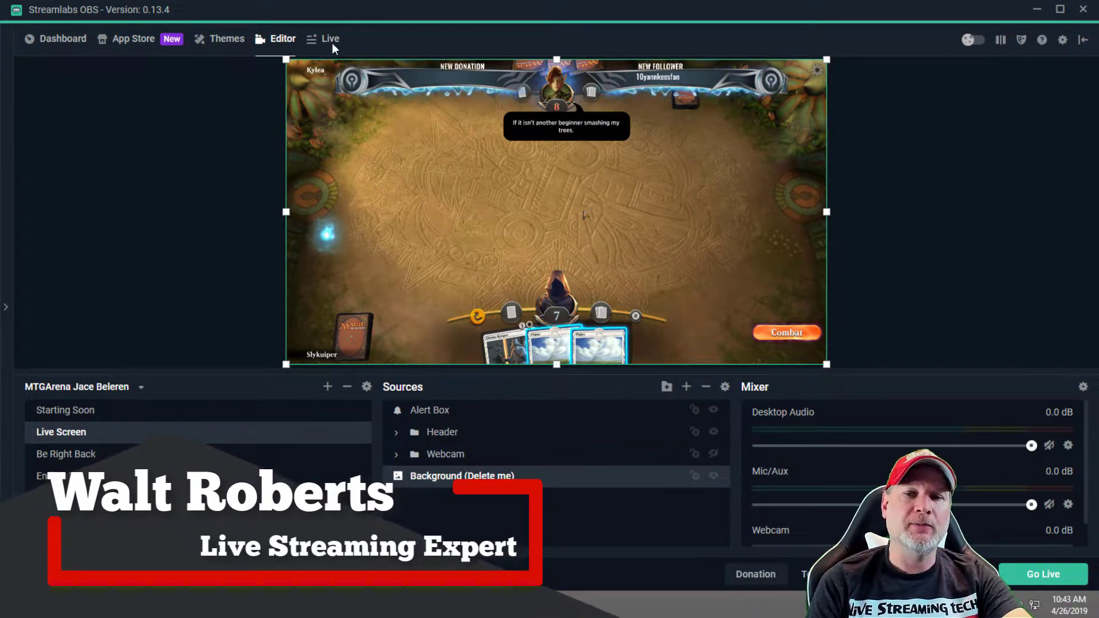
# - Open the Alert Box widget from Dashboard > Widgets and show its Follows alert settings
pyautogui.click(64, 40)
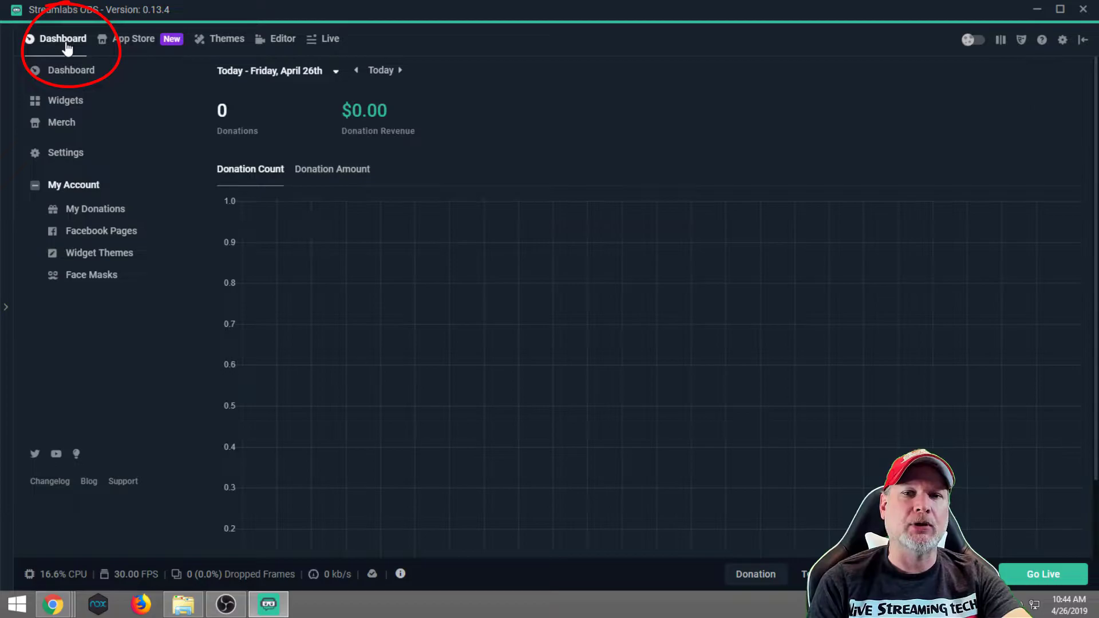
pyautogui.click(67, 102)
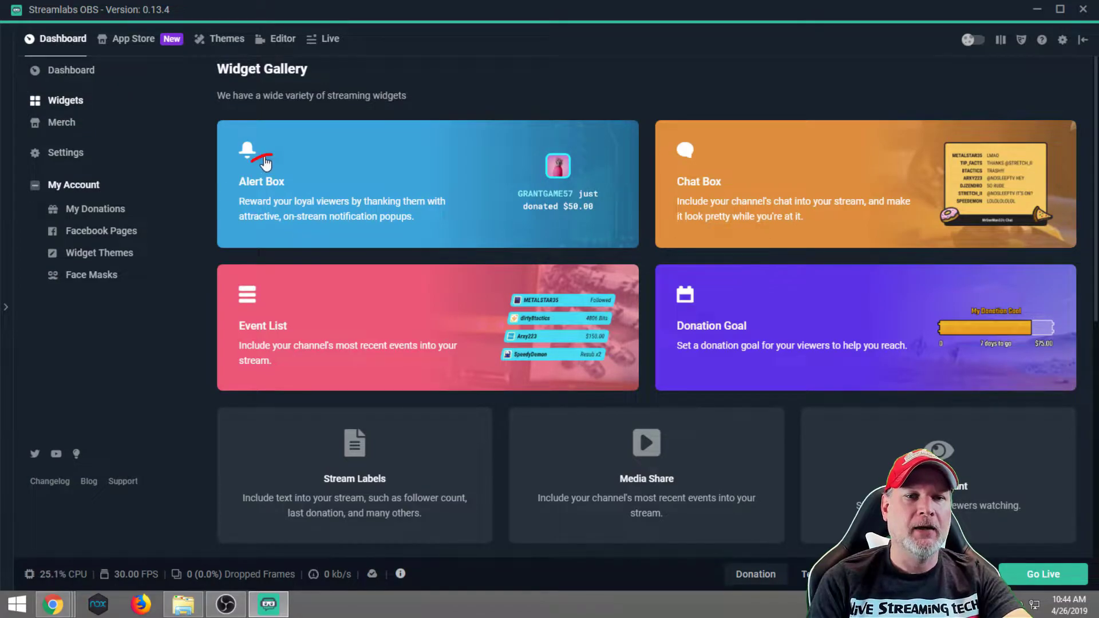
pyautogui.click(294, 188)
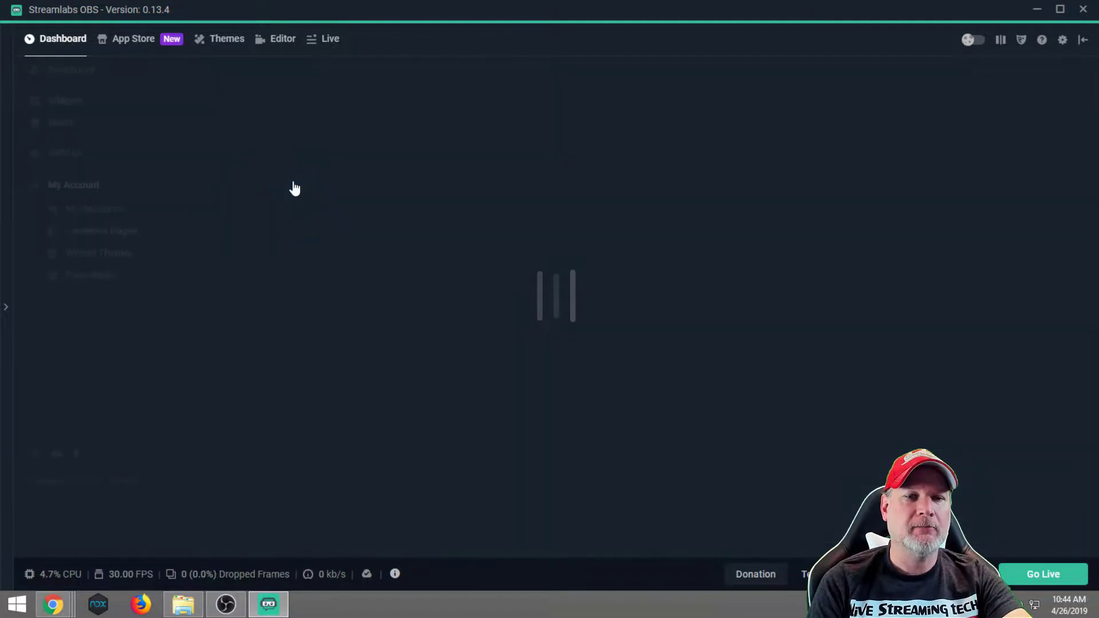
pyautogui.scroll(-2, 399, 259)
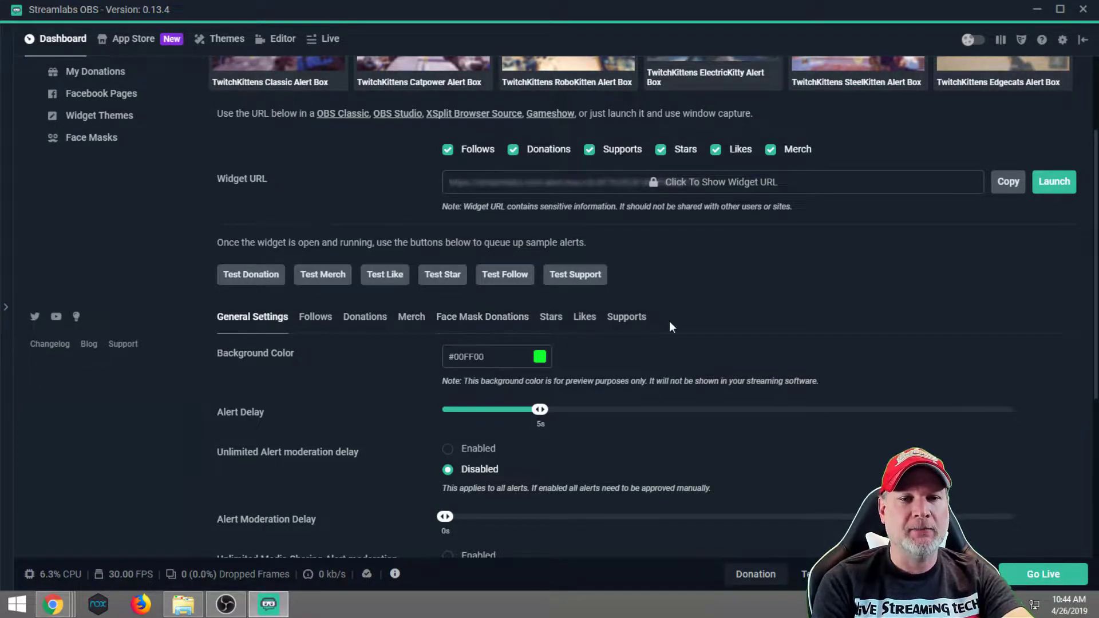
pyautogui.scroll(-4, 658, 344)
pyautogui.scroll(1, 659, 349)
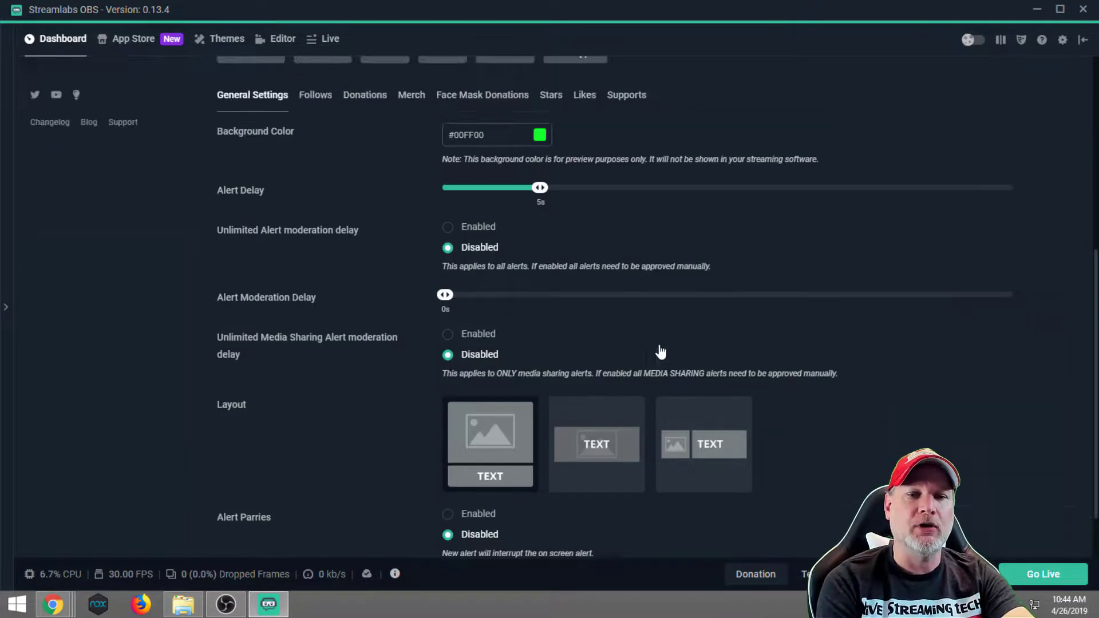
pyautogui.scroll(2, 661, 351)
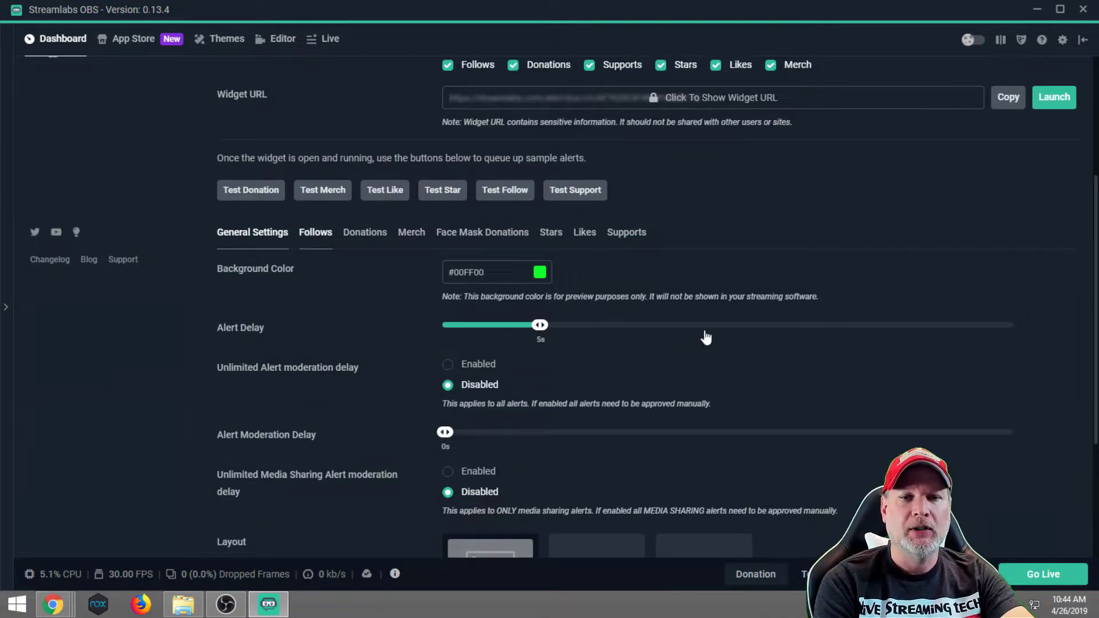
pyautogui.scroll(-3, 704, 336)
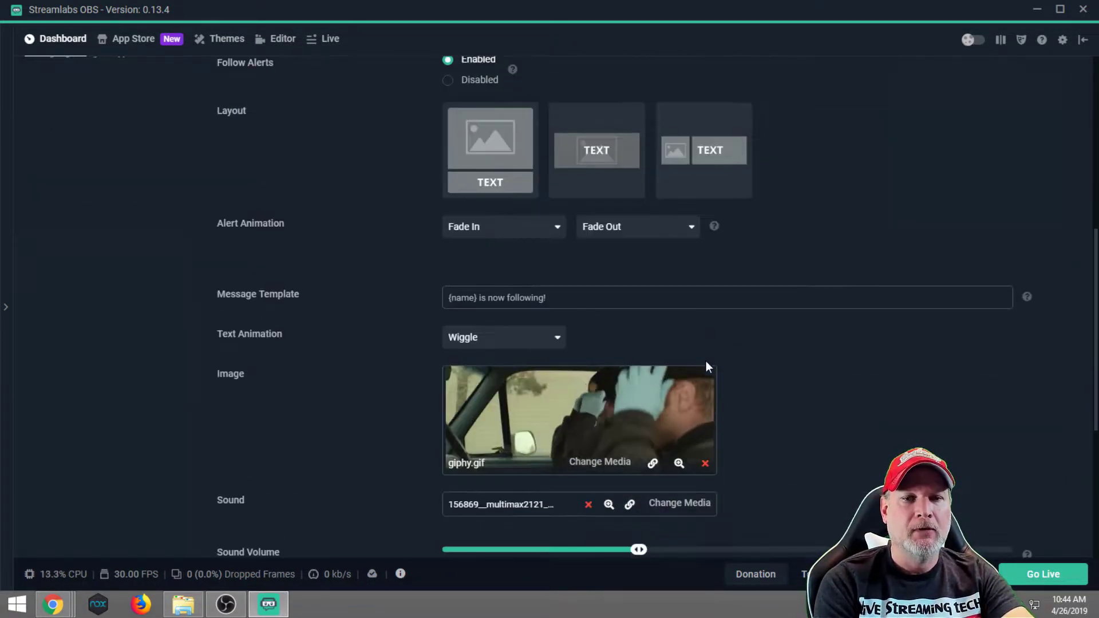
pyautogui.scroll(-2, 706, 367)
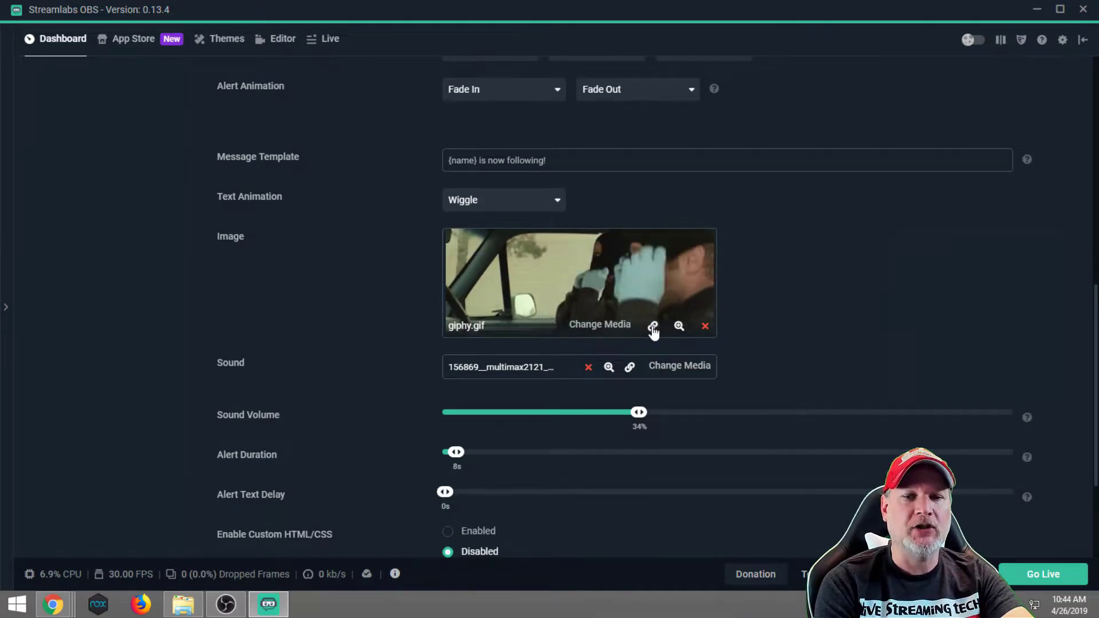
pyautogui.click(653, 327)
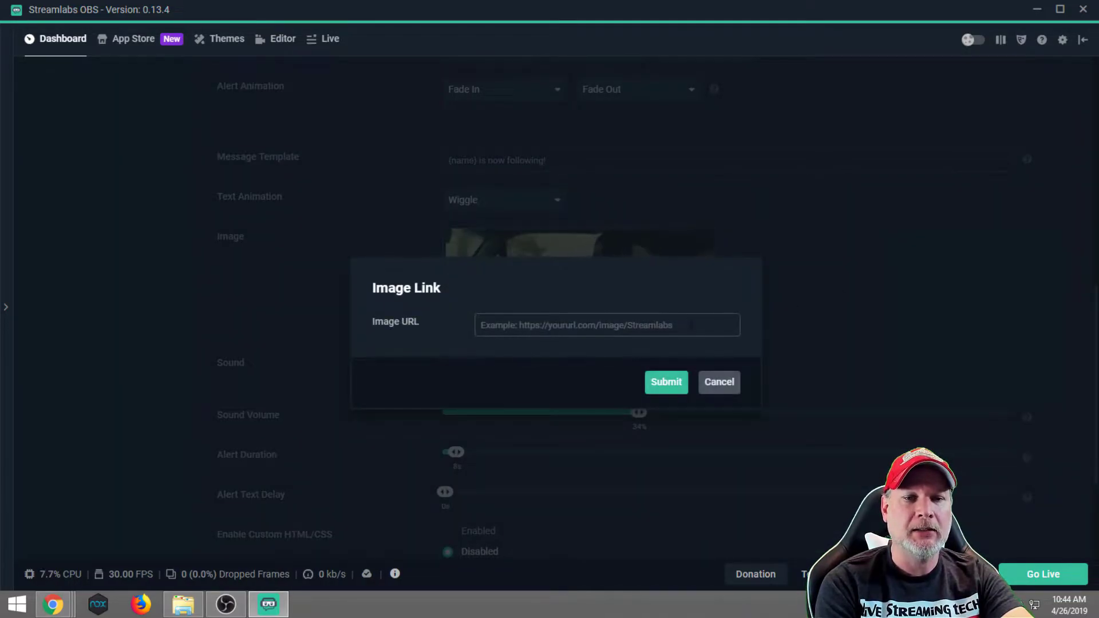
pyautogui.click(871, 276)
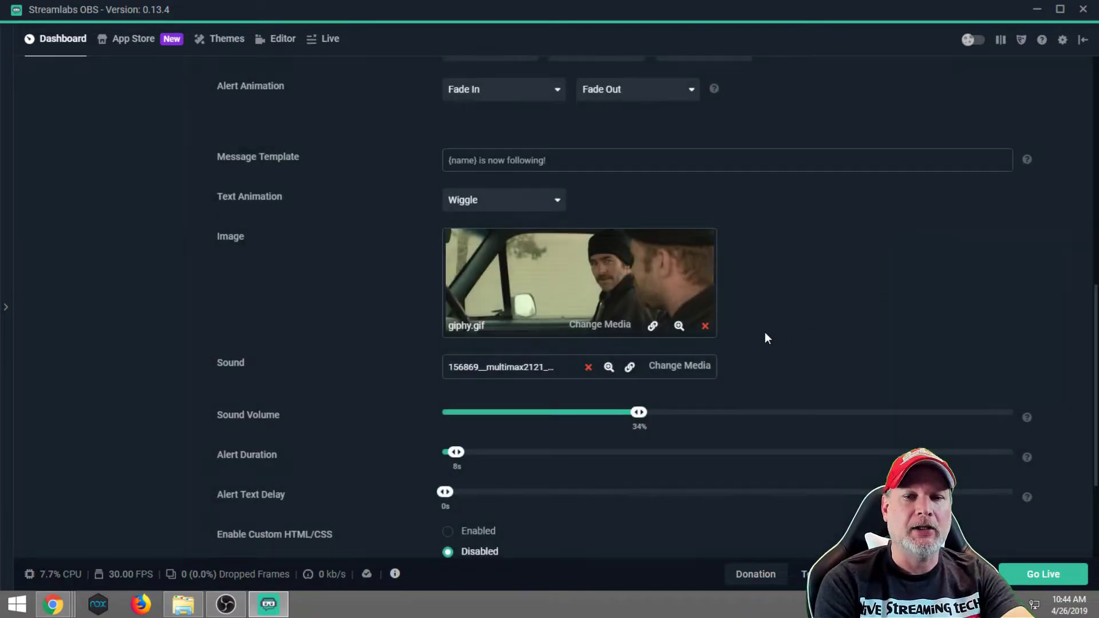
pyautogui.click(605, 321)
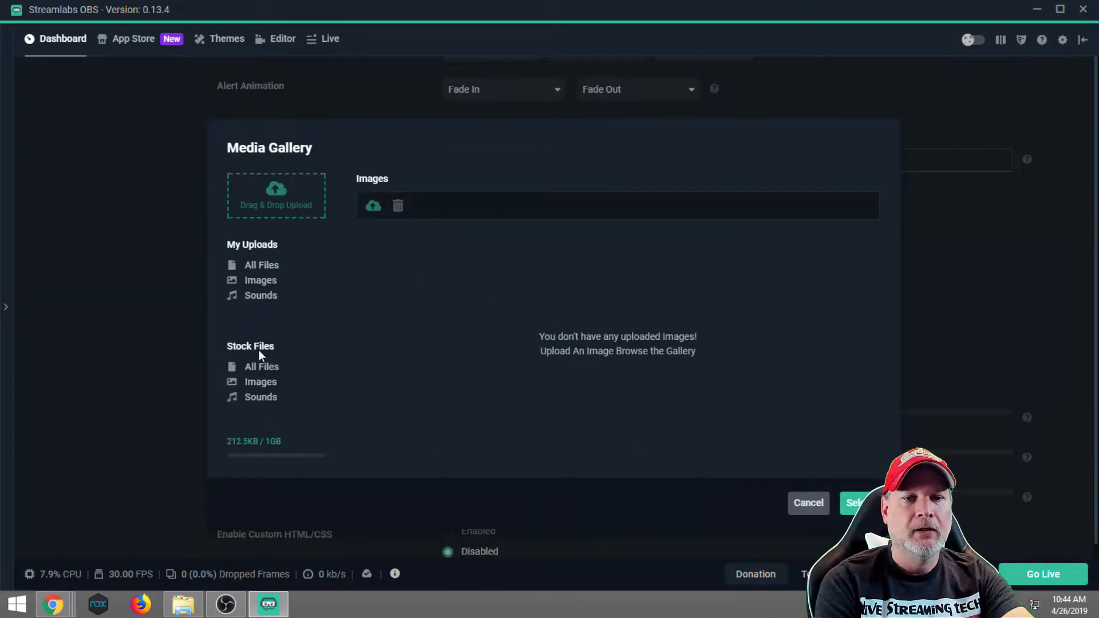
pyautogui.click(261, 369)
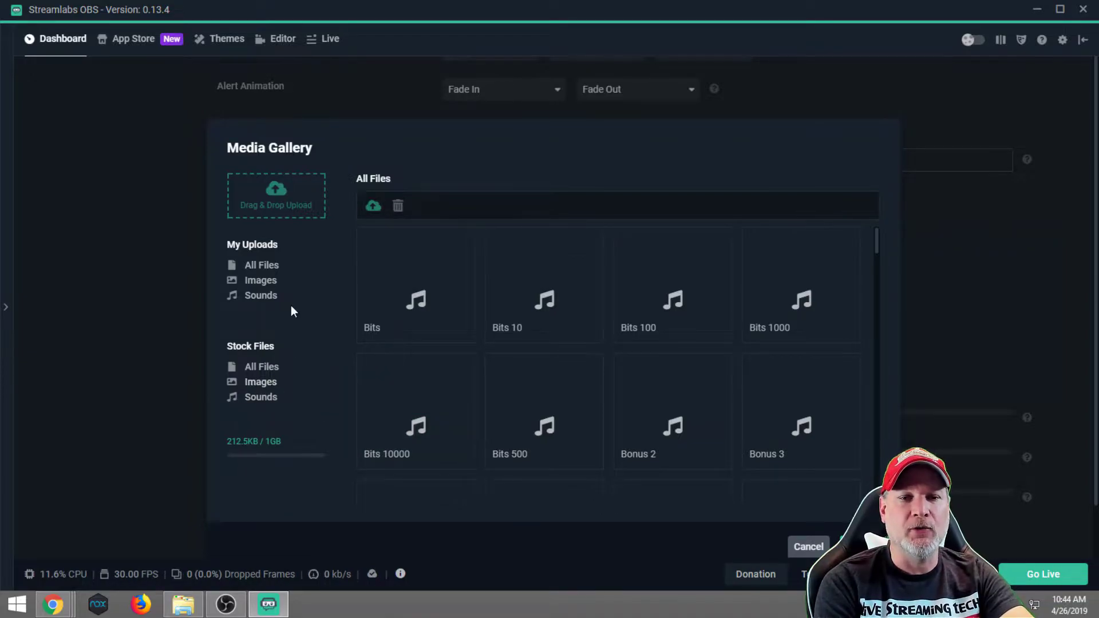
pyautogui.click(261, 382)
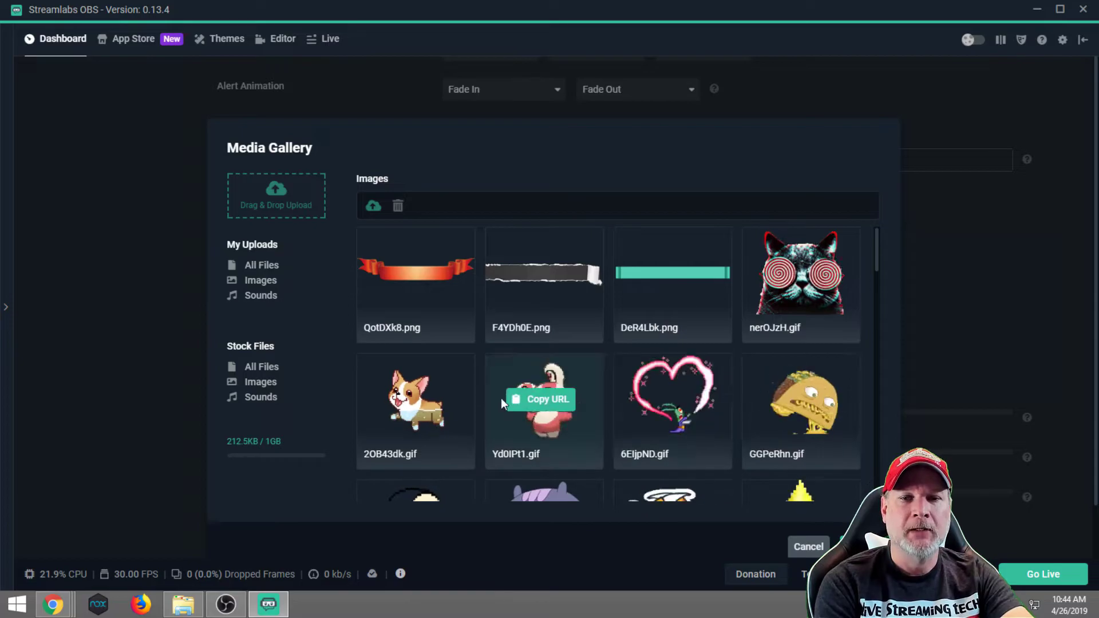
pyautogui.click(169, 229)
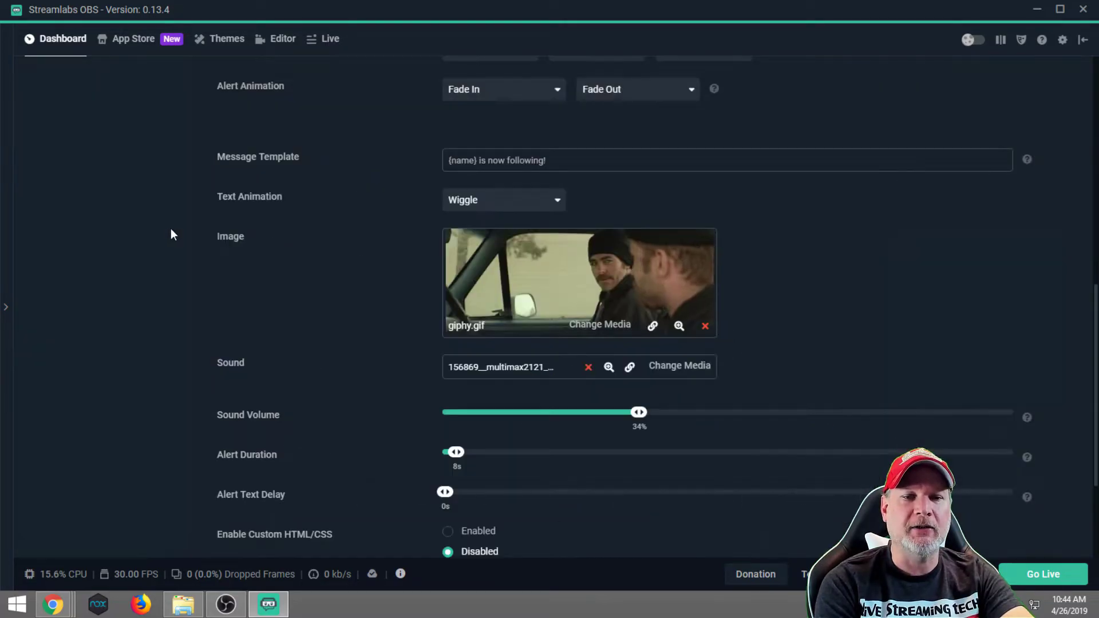
# - Copy the URL of the uploaded sound from My Uploads > Sounds, then close the media gallery
pyautogui.click(666, 371)
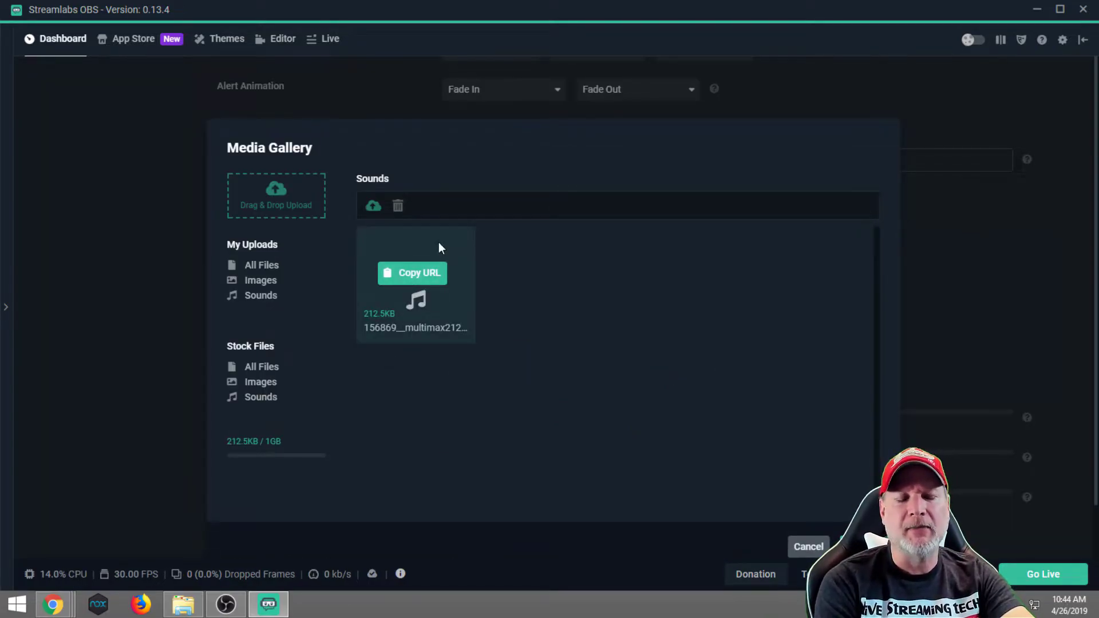
pyautogui.click(262, 397)
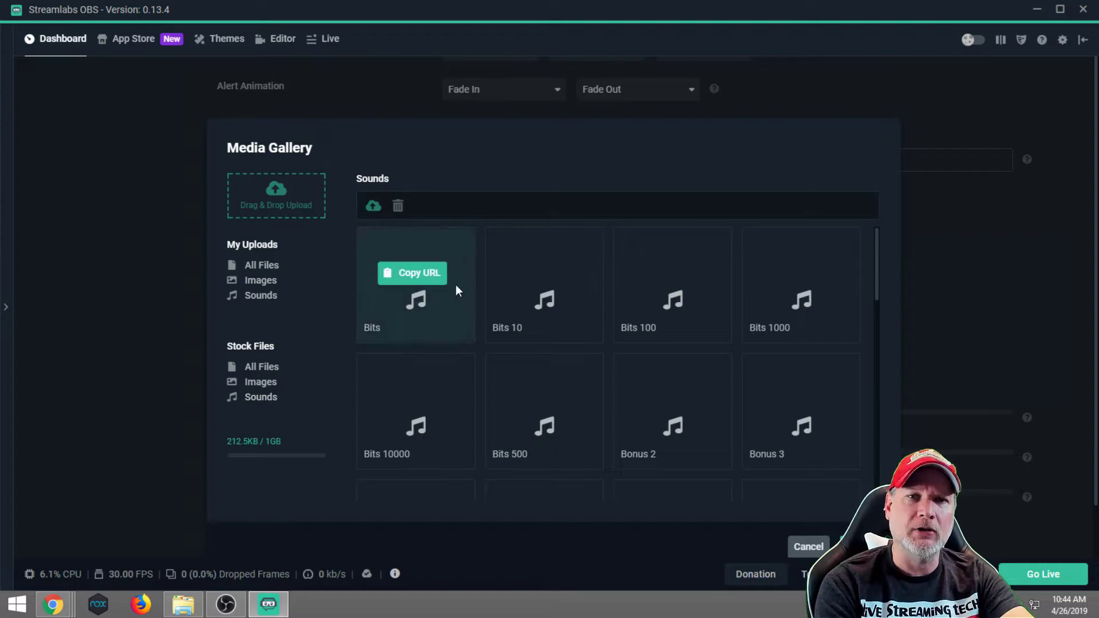
pyautogui.scroll(-5, 790, 321)
pyautogui.scroll(-6, 785, 329)
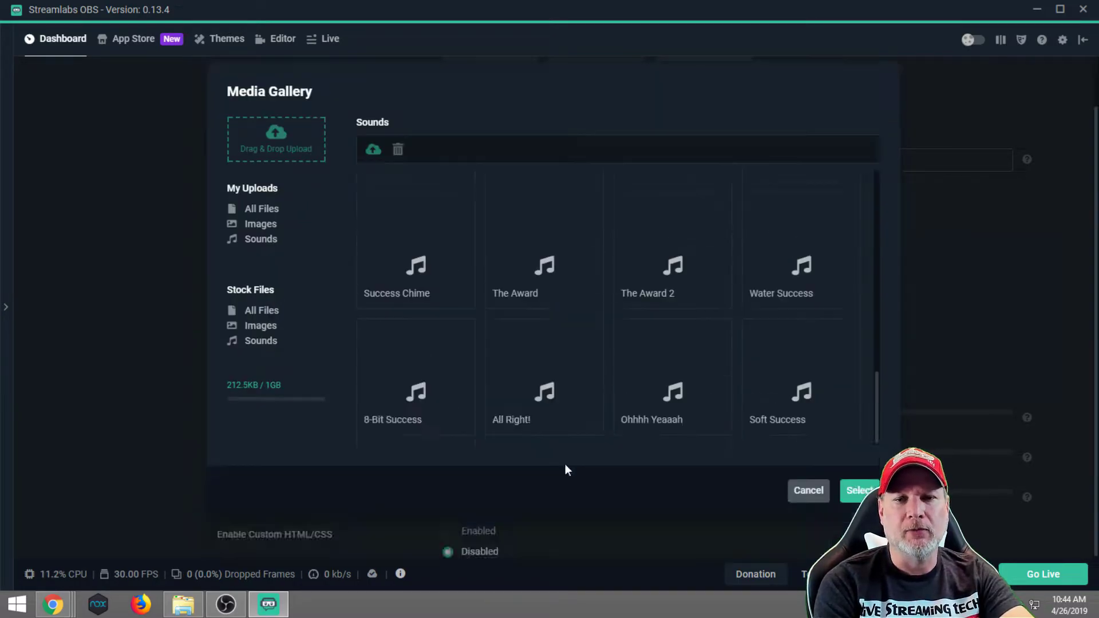
pyautogui.click(273, 313)
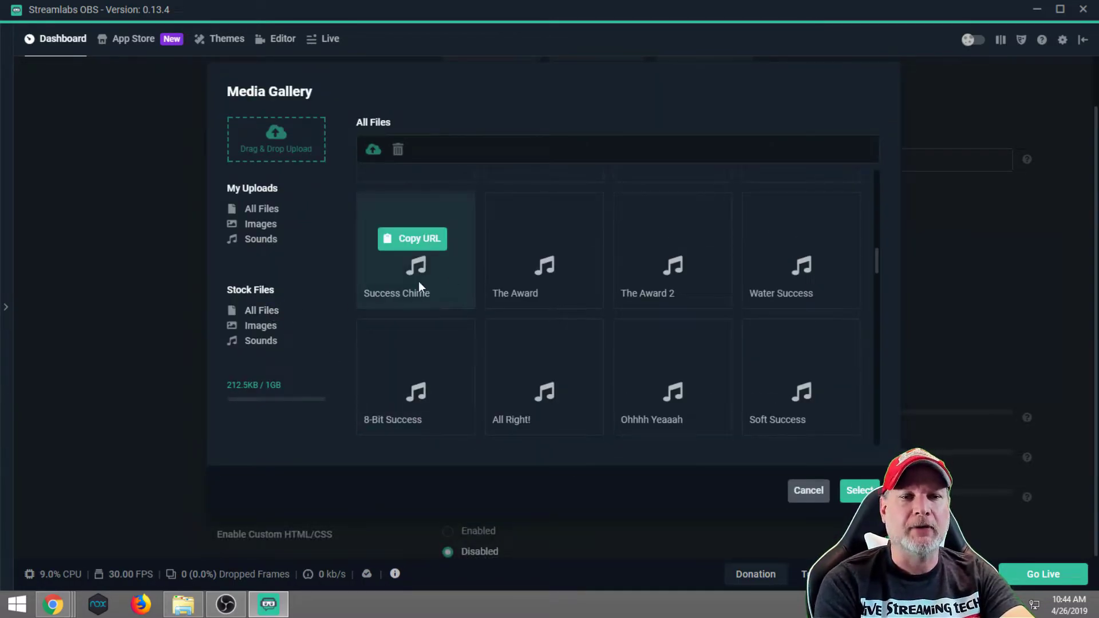
pyautogui.click(260, 210)
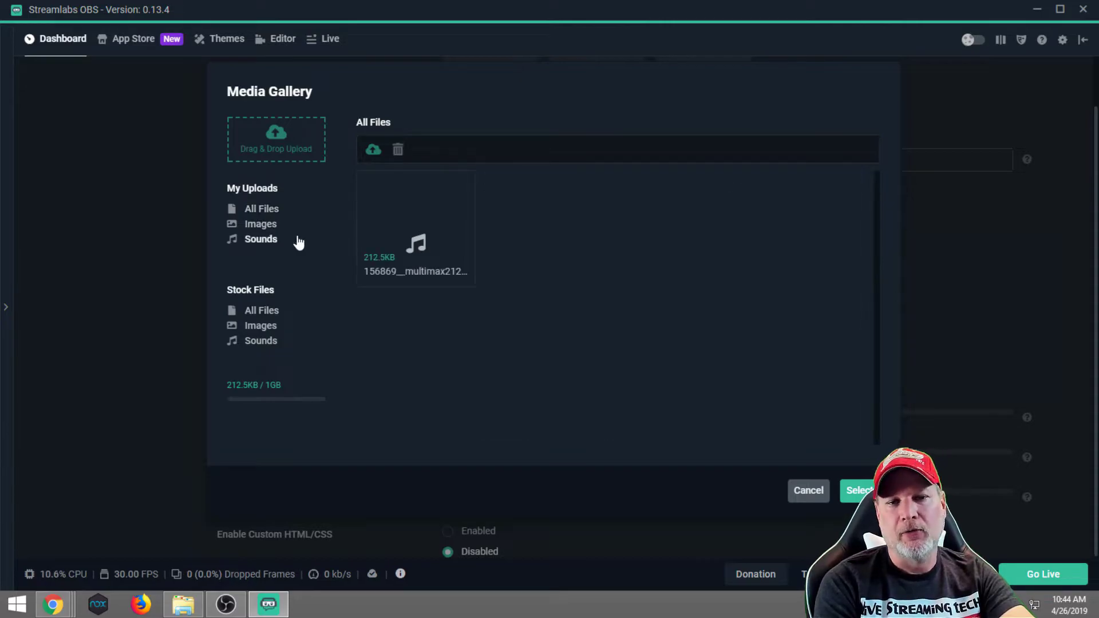
pyautogui.click(410, 220)
pyautogui.click(808, 491)
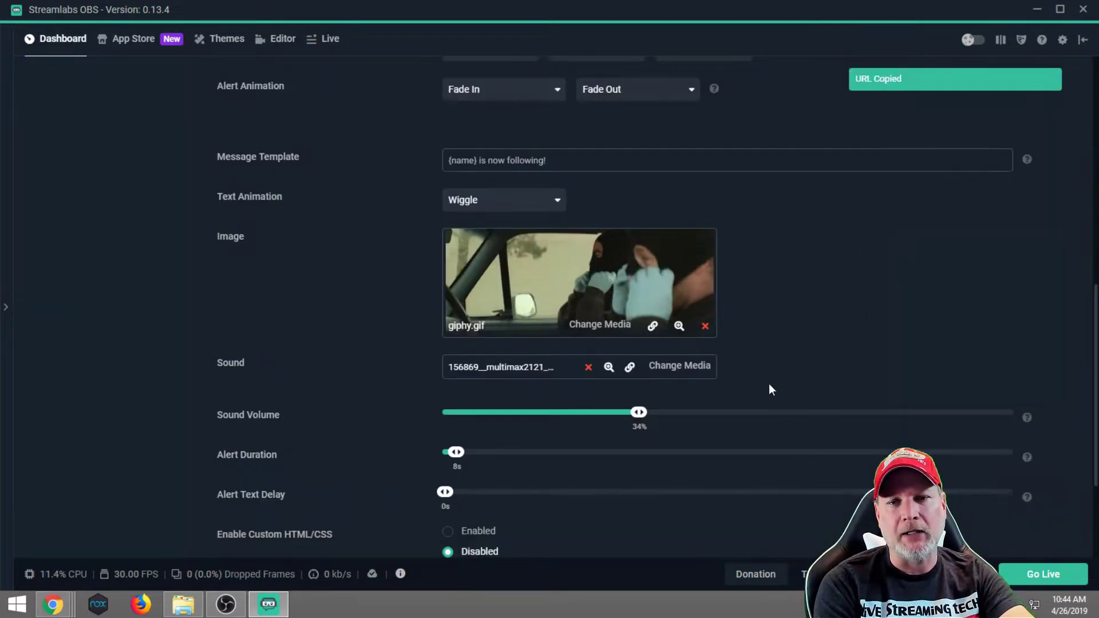
# - Switch through the Live view to the scene editor
pyautogui.scroll(9, 830, 294)
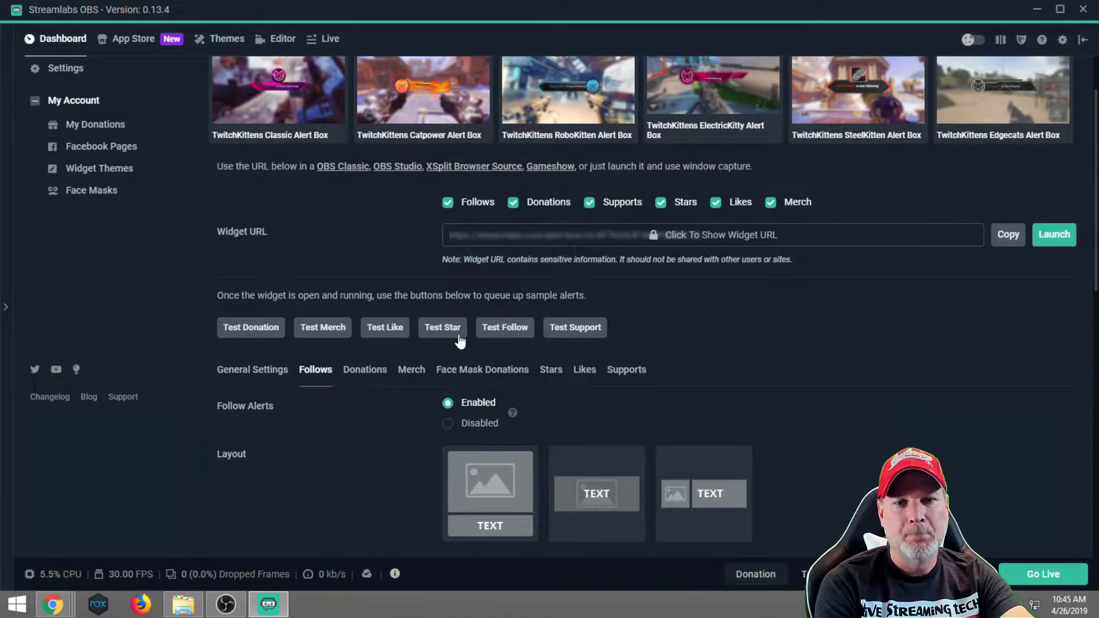
pyautogui.scroll(2, 502, 319)
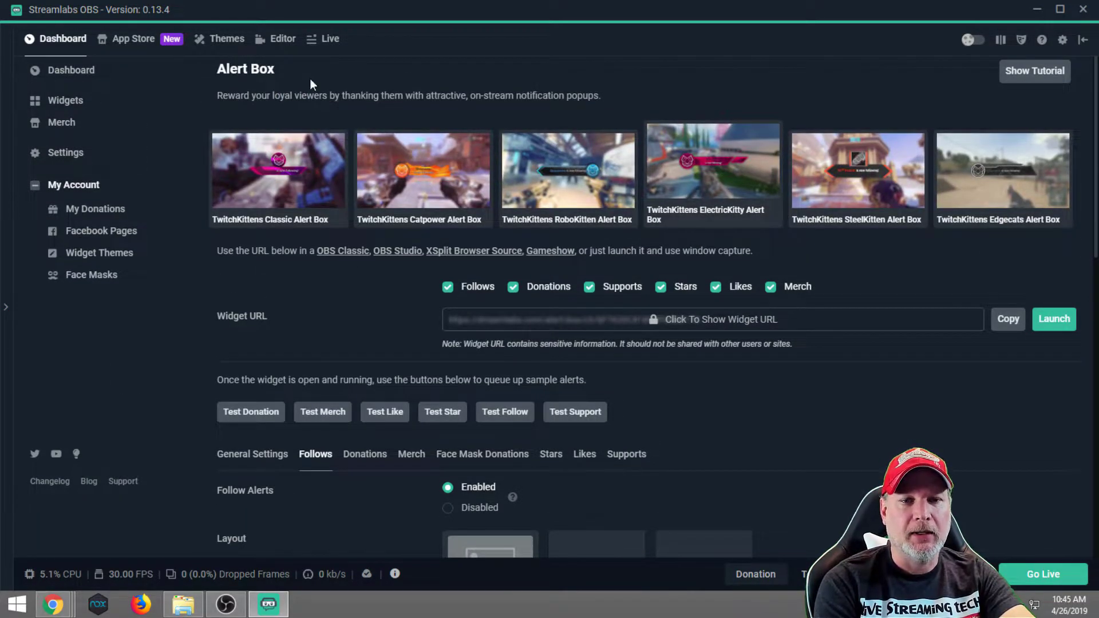
pyautogui.click(316, 40)
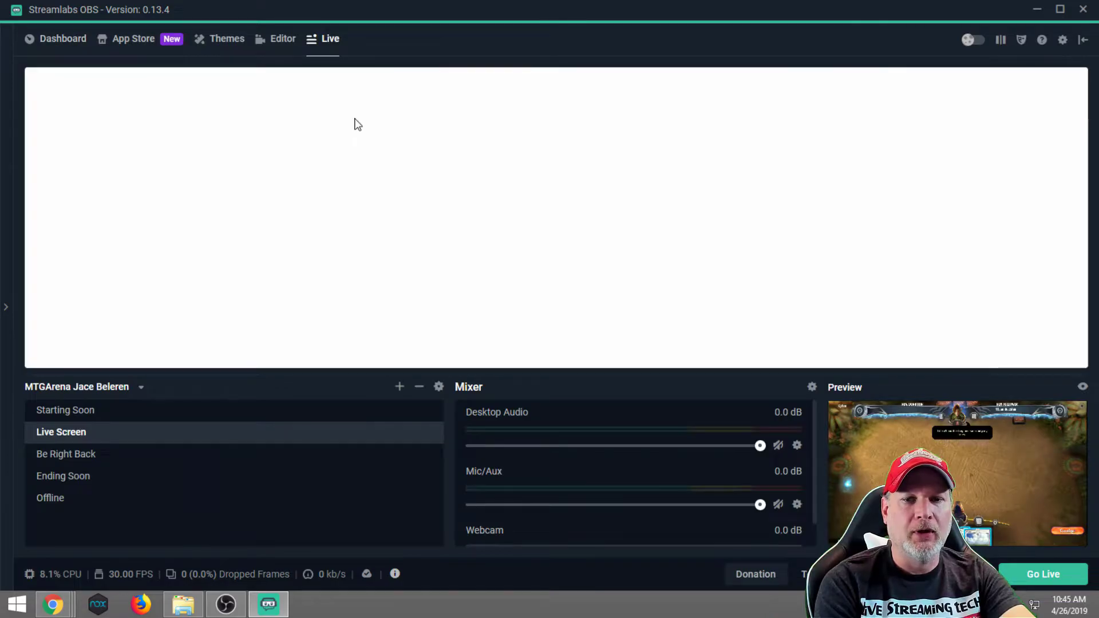
pyautogui.click(283, 40)
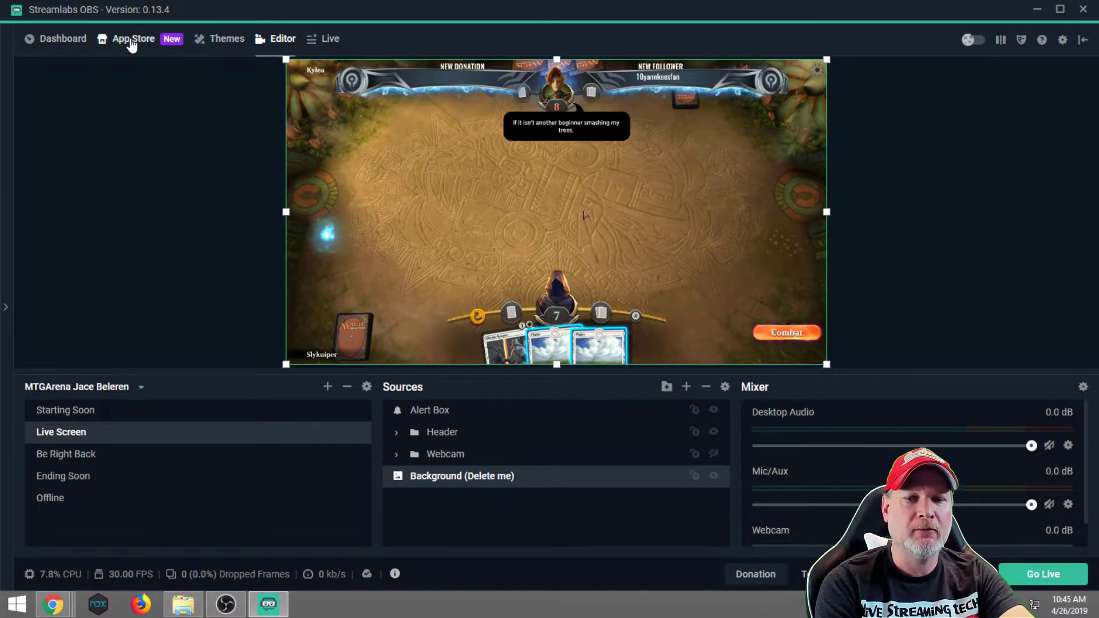
# - Reopen the Alert Box settings, send a Test Follow and watch it play in the editor preview
pyautogui.click(60, 40)
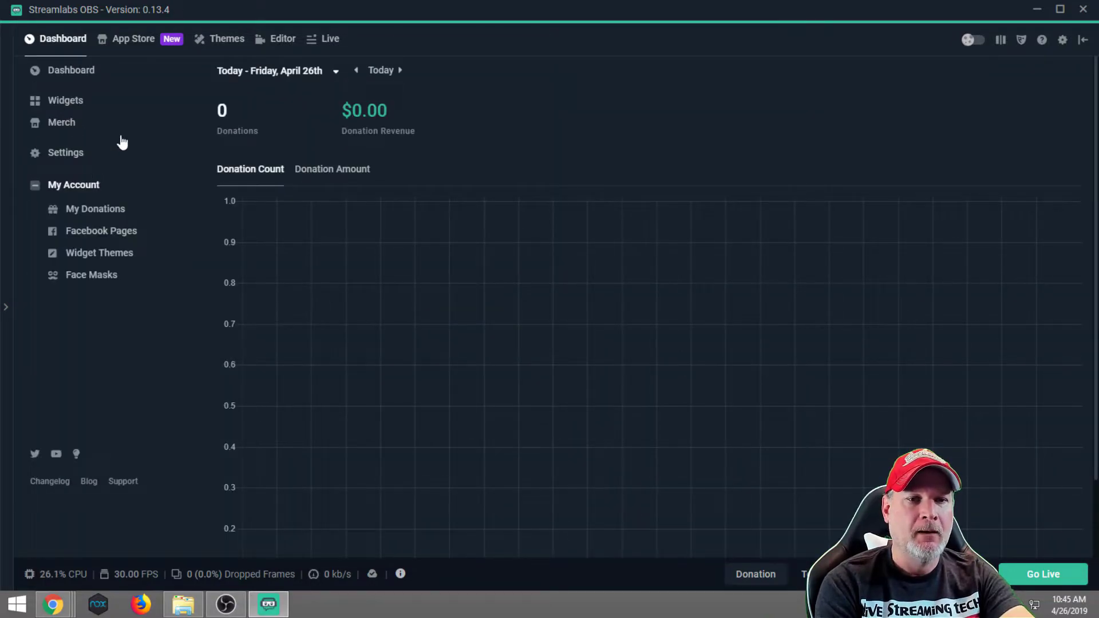
pyautogui.click(120, 101)
pyautogui.click(486, 331)
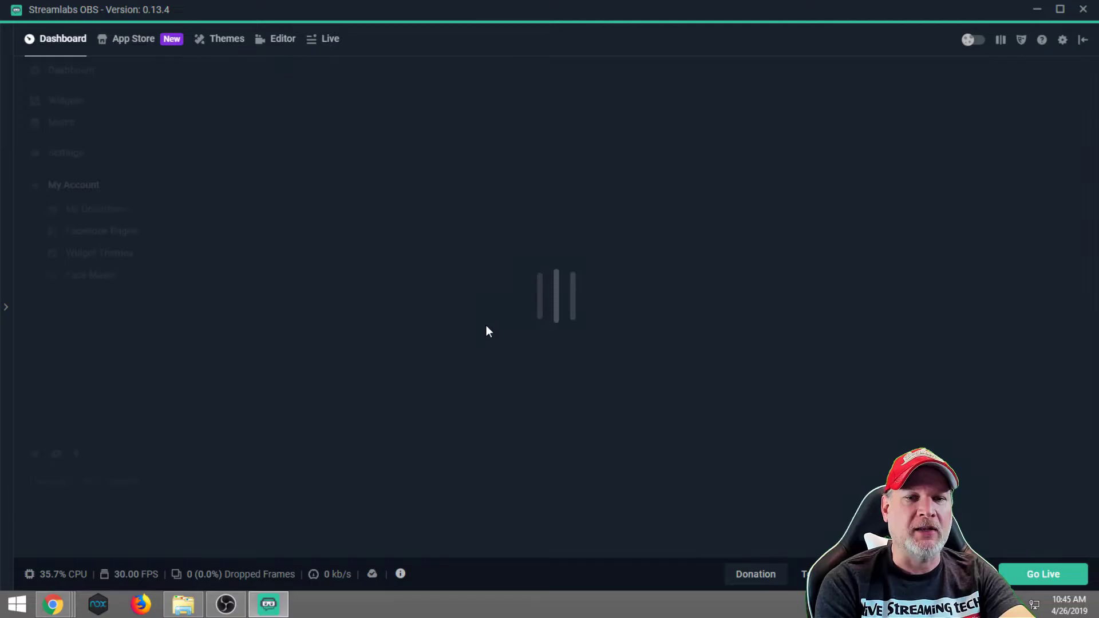
pyautogui.scroll(-2, 664, 401)
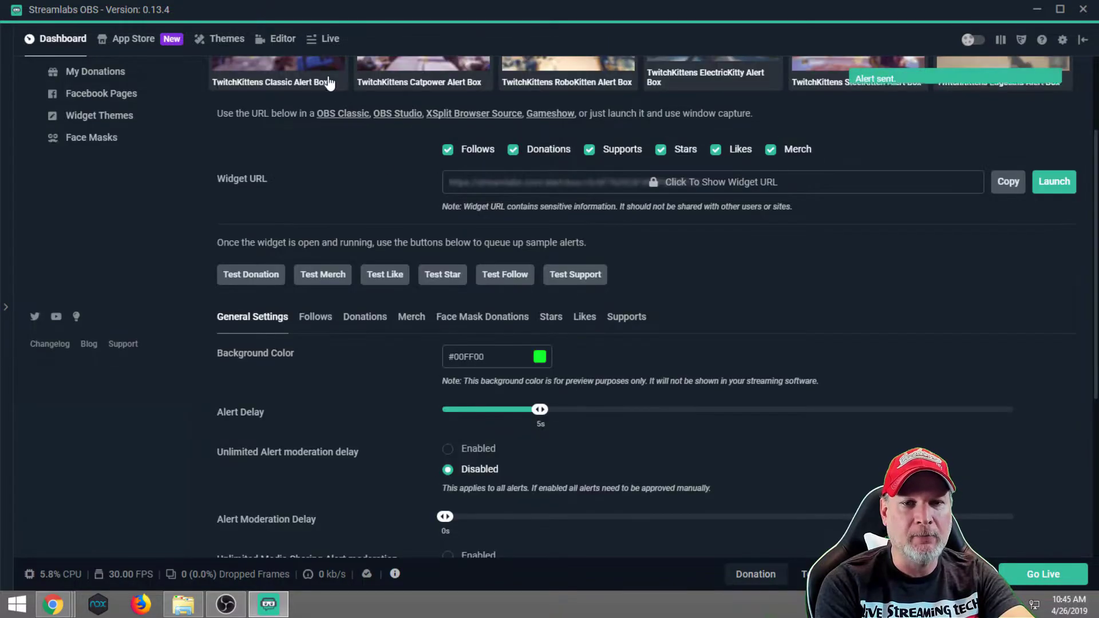
pyautogui.click(283, 42)
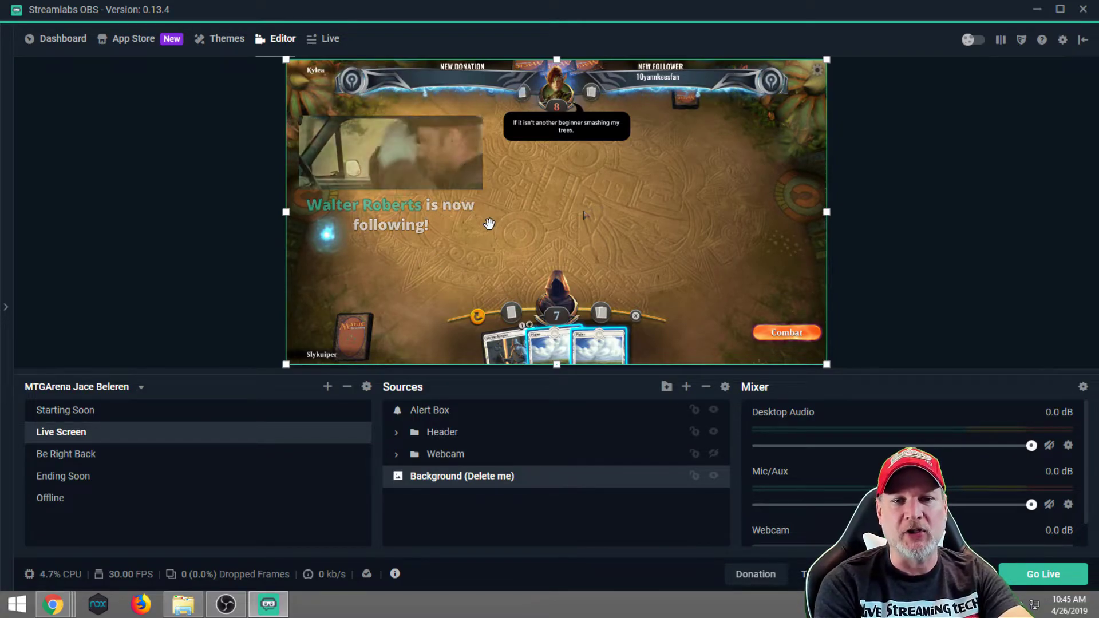
pyautogui.click(71, 39)
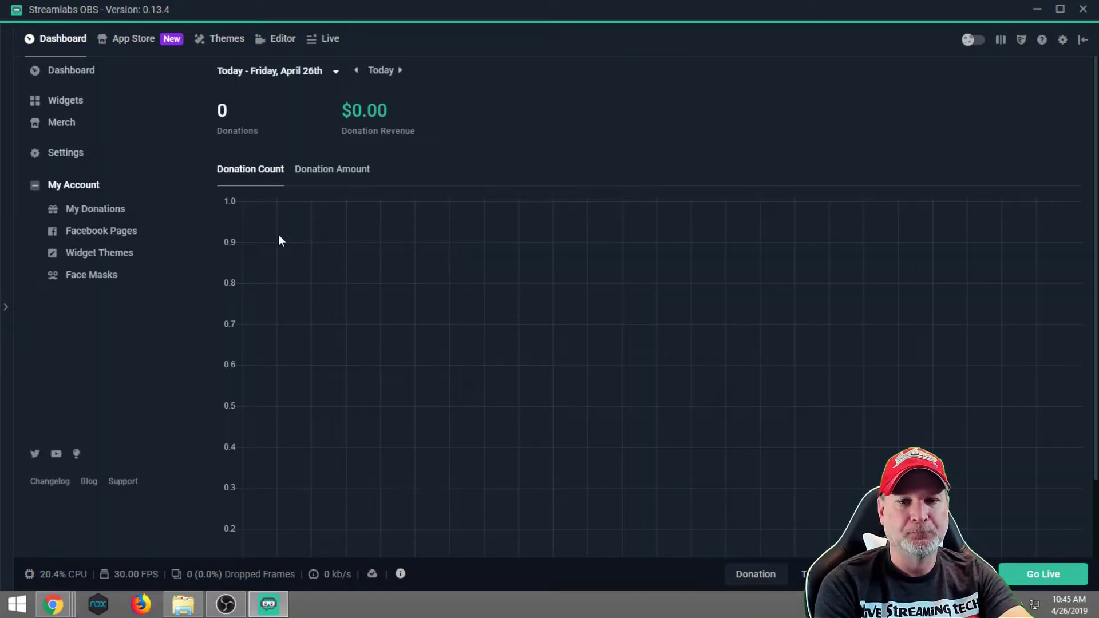
# - Open the Alert Box widget settings from the Dashboard's widget gallery
pyautogui.click(65, 101)
pyautogui.click(504, 246)
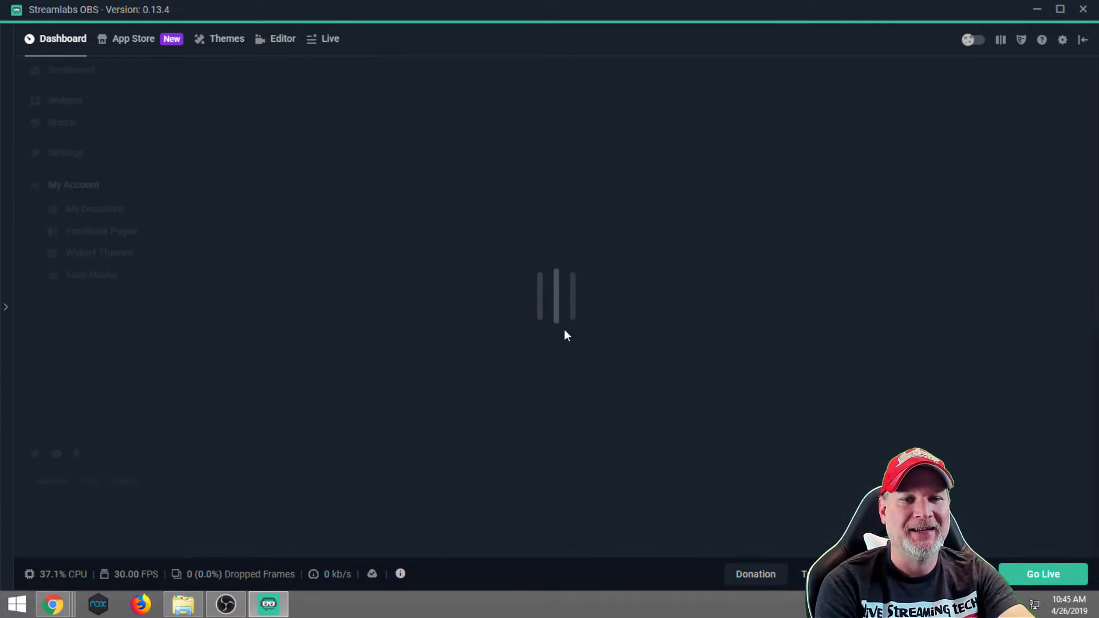
pyautogui.scroll(-5, 565, 328)
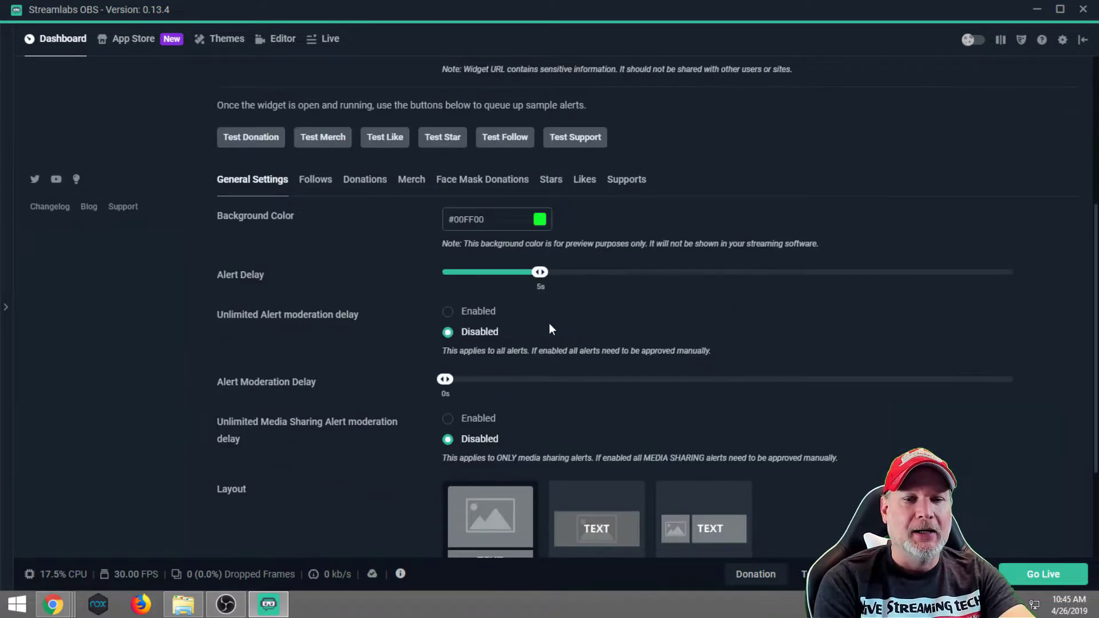
# - Look through the Merch and Face Mask Donations alert tabs and their options
pyautogui.click(416, 182)
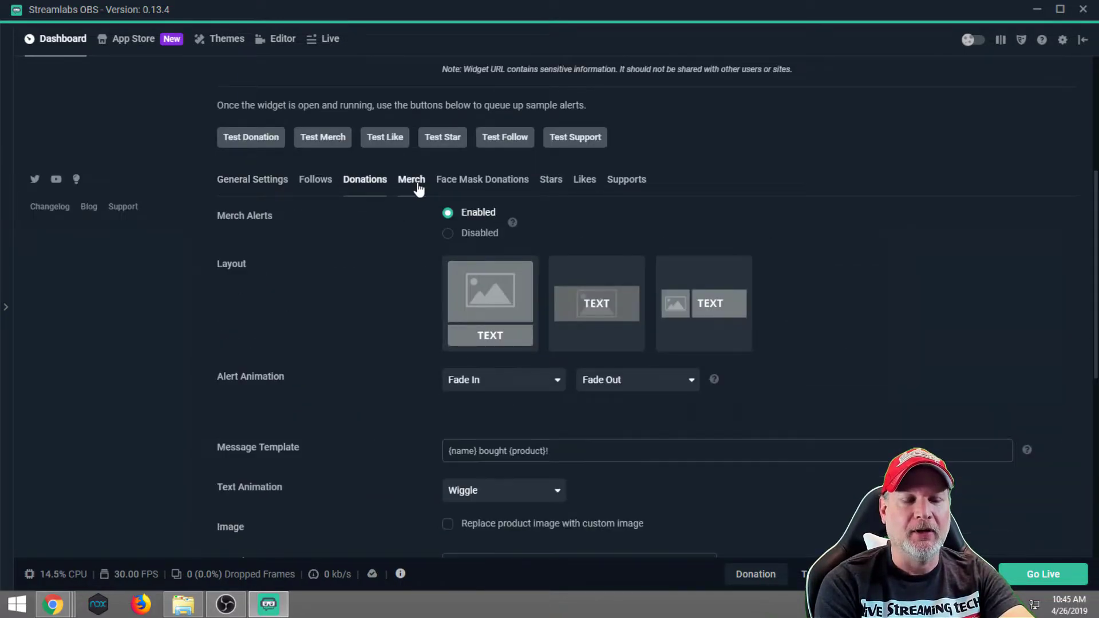
pyautogui.click(475, 182)
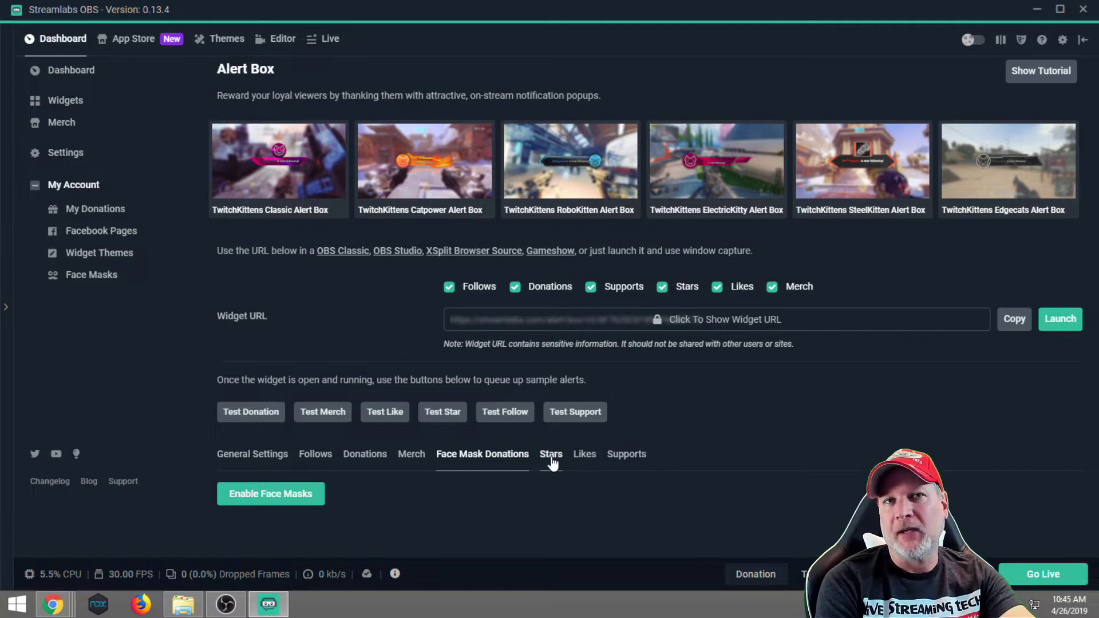
pyautogui.scroll(-7, 706, 442)
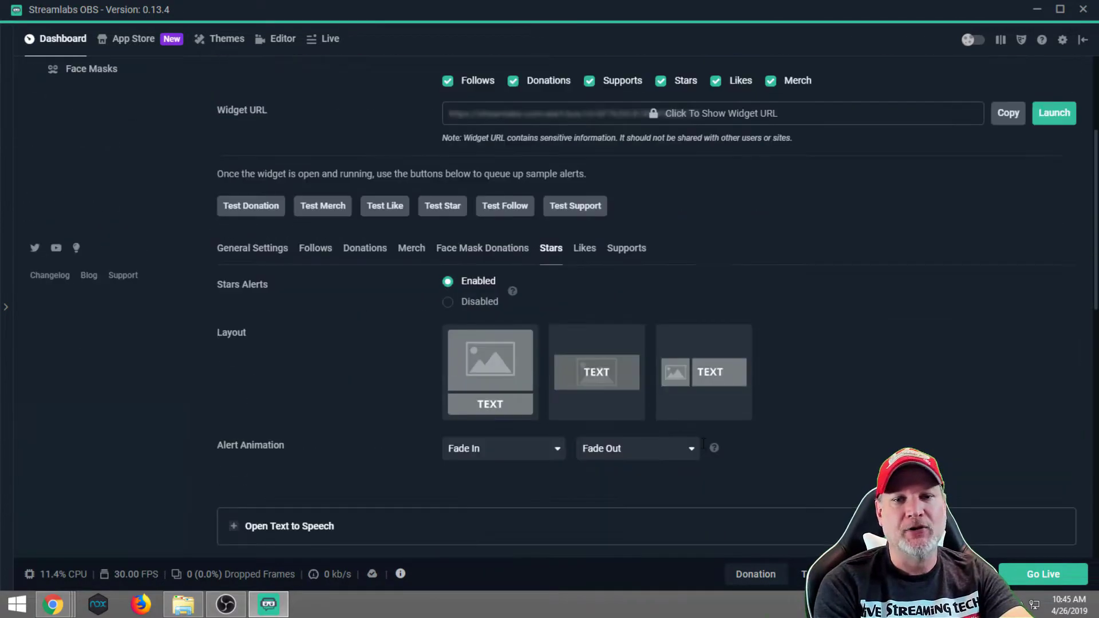
pyautogui.scroll(-2, 702, 443)
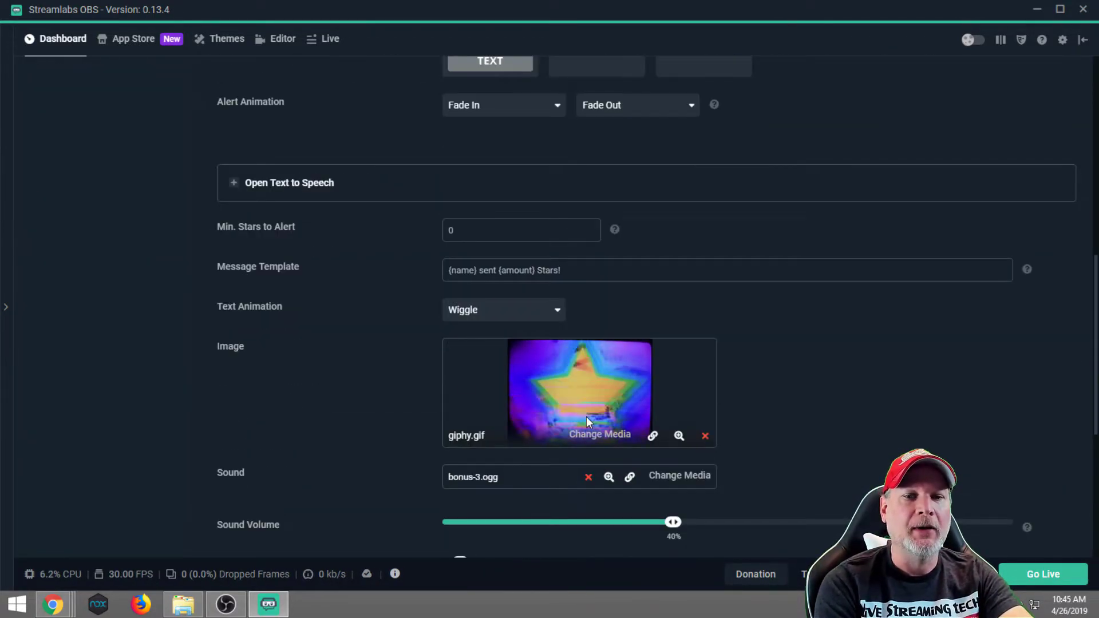
pyautogui.scroll(5, 669, 280)
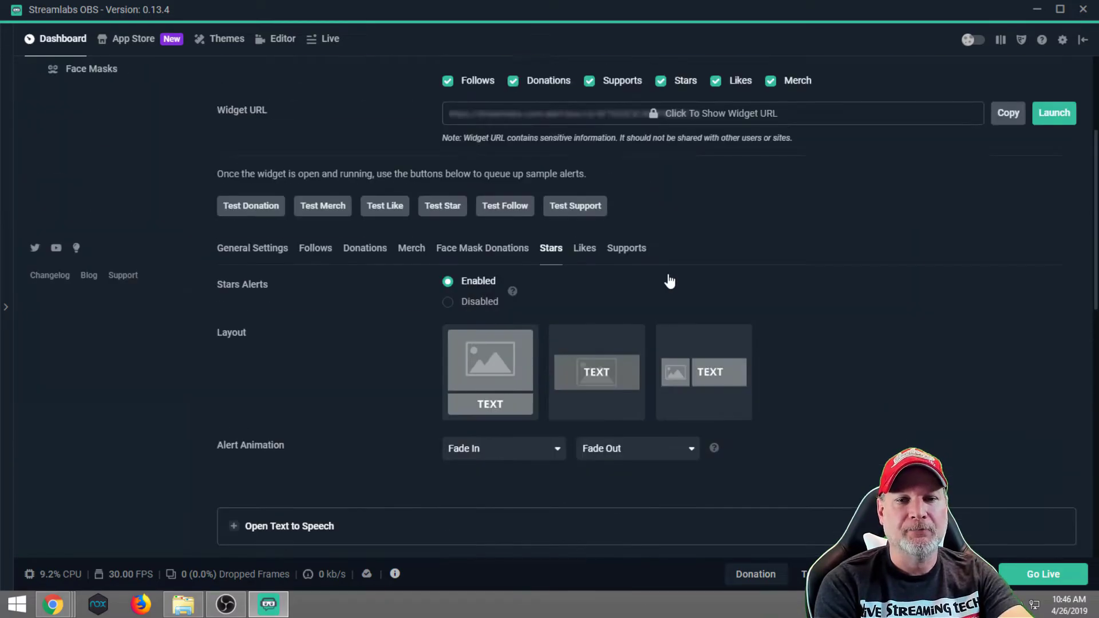
pyautogui.scroll(1, 629, 298)
pyautogui.scroll(-7, 683, 351)
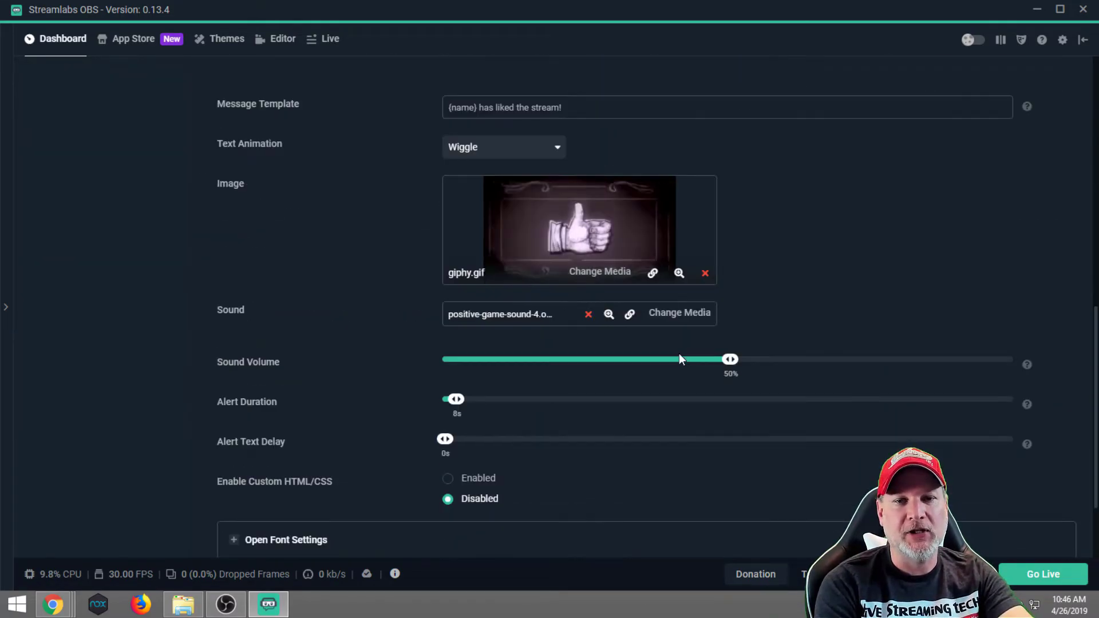
pyautogui.scroll(6, 751, 286)
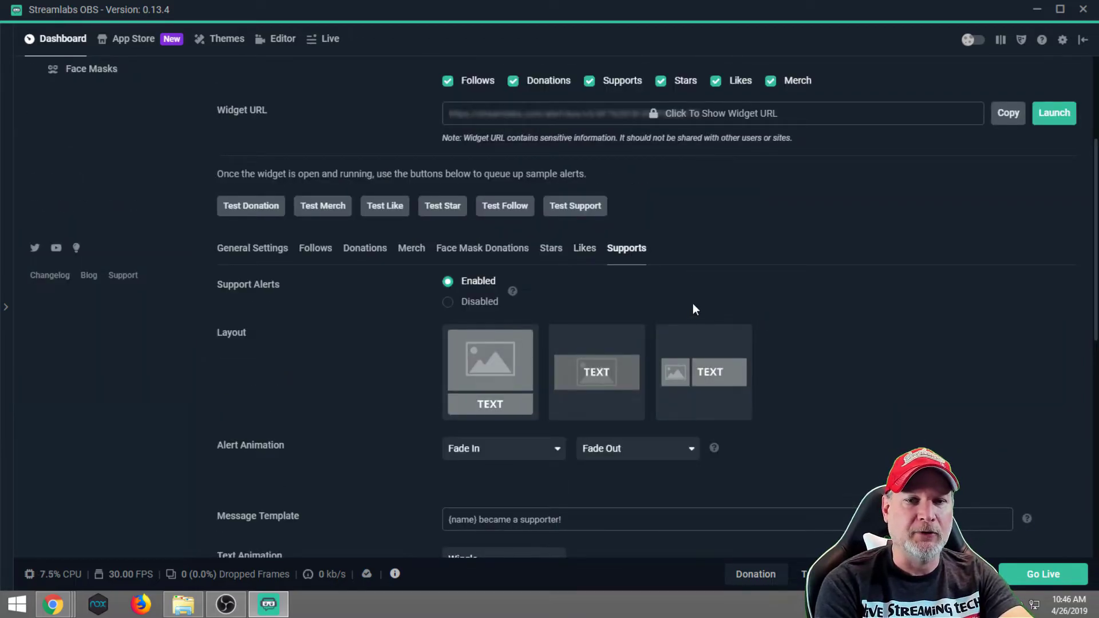
pyautogui.scroll(-7, 727, 308)
pyautogui.scroll(10, 603, 302)
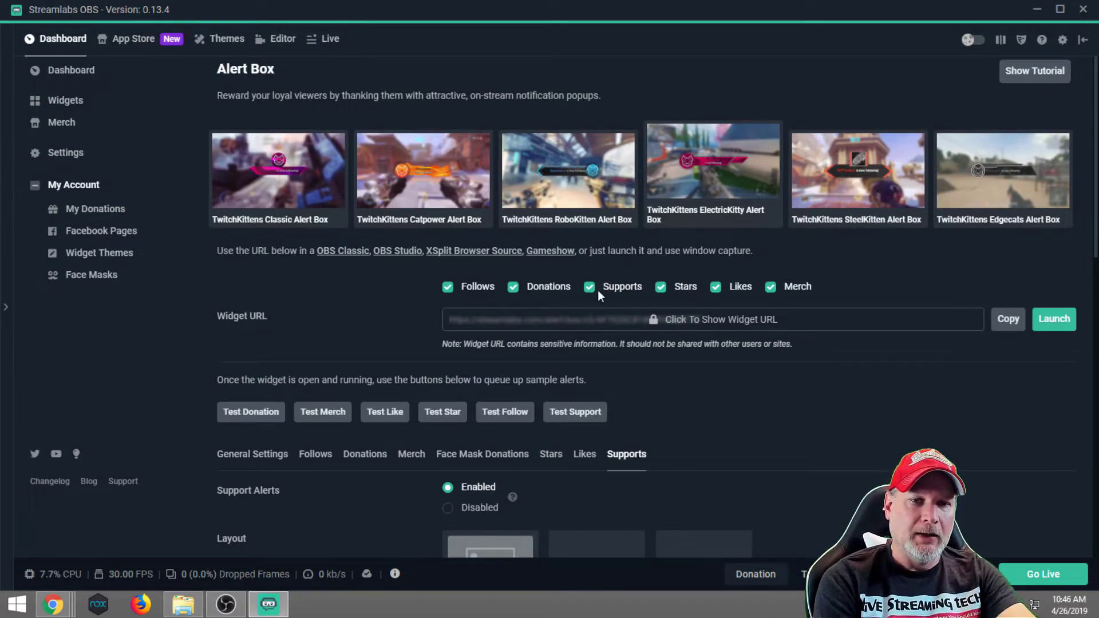
# - Uncheck Supports, Stars and Merch, leaving Follows, Donations and Likes, and save the Alert Box settings
pyautogui.click(588, 287)
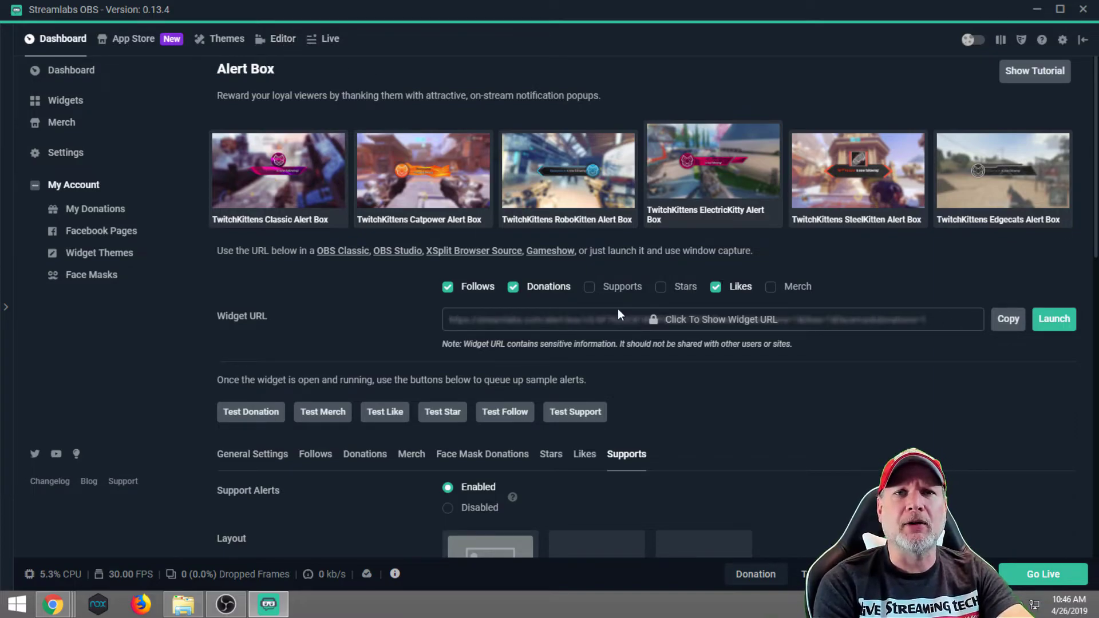
pyautogui.scroll(-15, 692, 353)
pyautogui.click(646, 531)
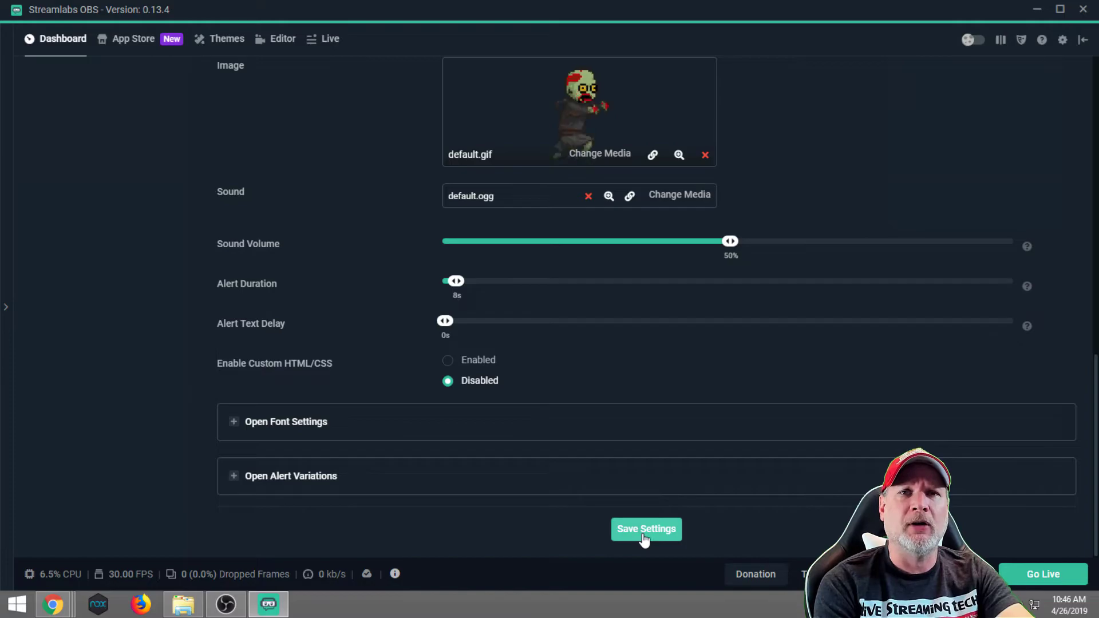
pyautogui.scroll(15, 743, 249)
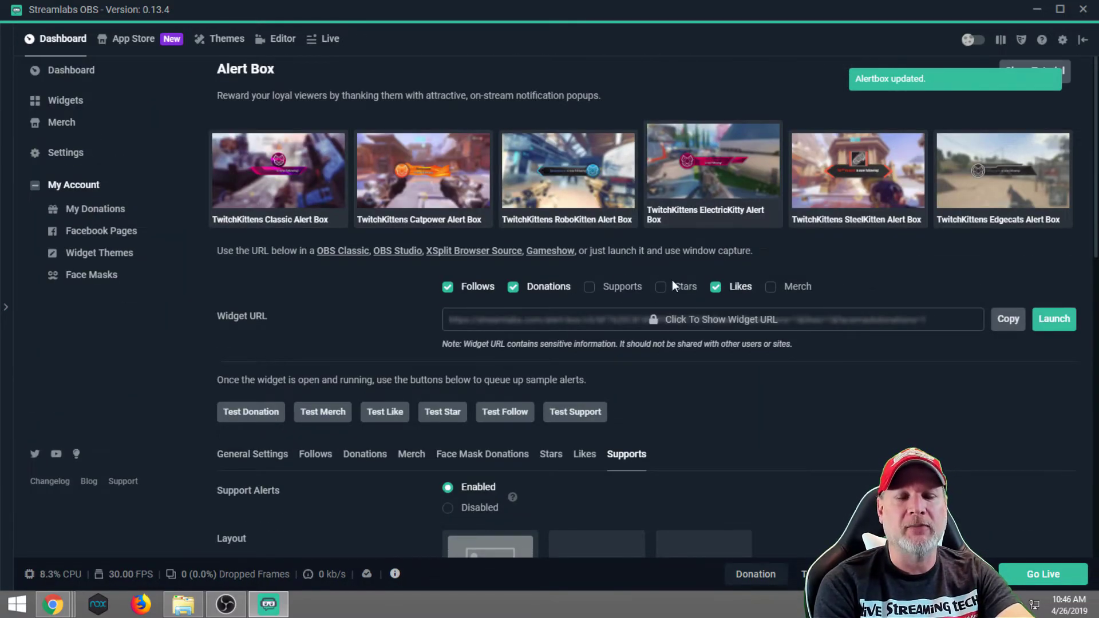
# - Return to the scene editor showing the game scene with its Alert Box, Header and Webcam sources
pyautogui.click(283, 39)
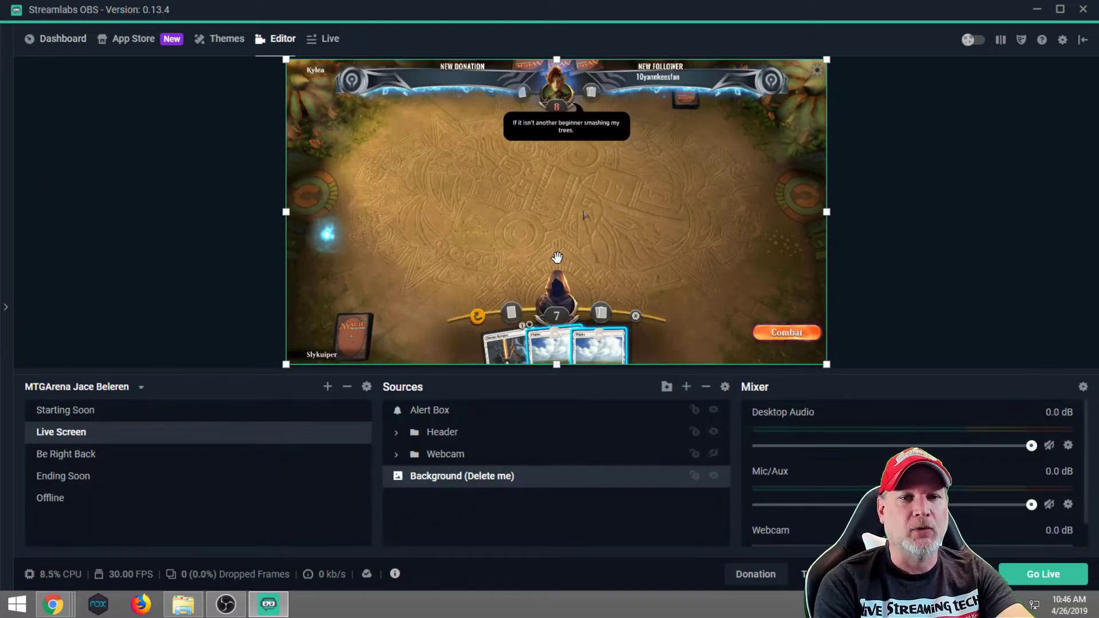